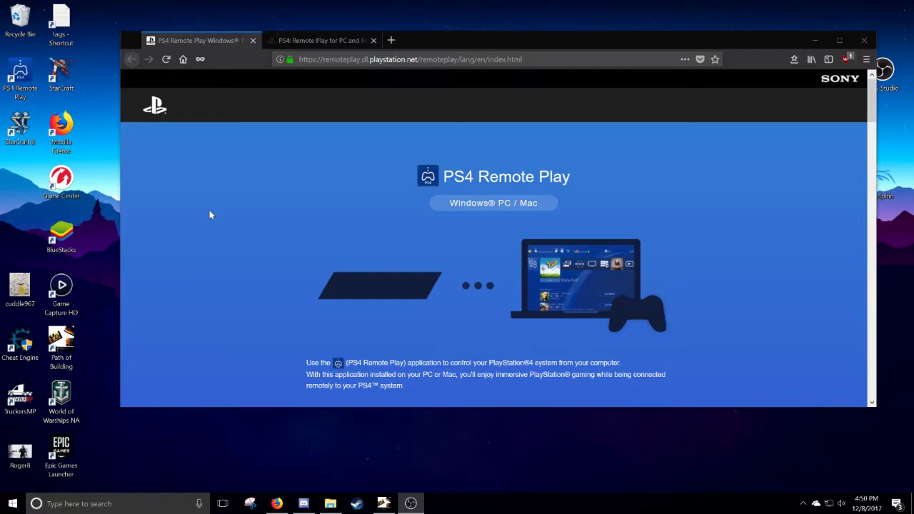
Review the PS4 Remote Play page's download options, required equipment, initial setup instructions and system requirements.
{"action": "left_click", "coordinate": [200, 195]}
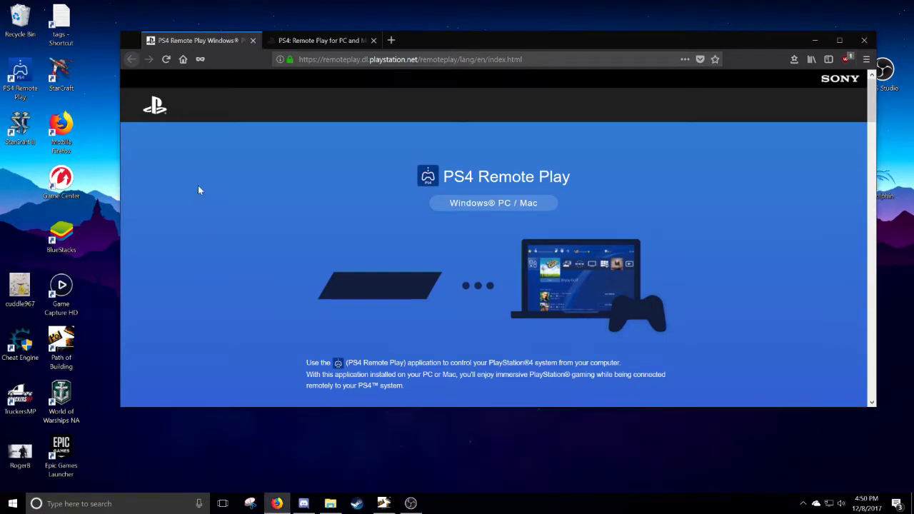
{"action": "scroll", "coordinate": [198, 185], "scroll_direction": "down", "scroll_amount": 3}
{"action": "scroll", "coordinate": [199, 184], "scroll_direction": "up", "scroll_amount": 3}
{"action": "scroll", "coordinate": [222, 204], "scroll_direction": "down", "scroll_amount": 3}
{"action": "scroll", "coordinate": [222, 204], "scroll_direction": "up", "scroll_amount": 3}
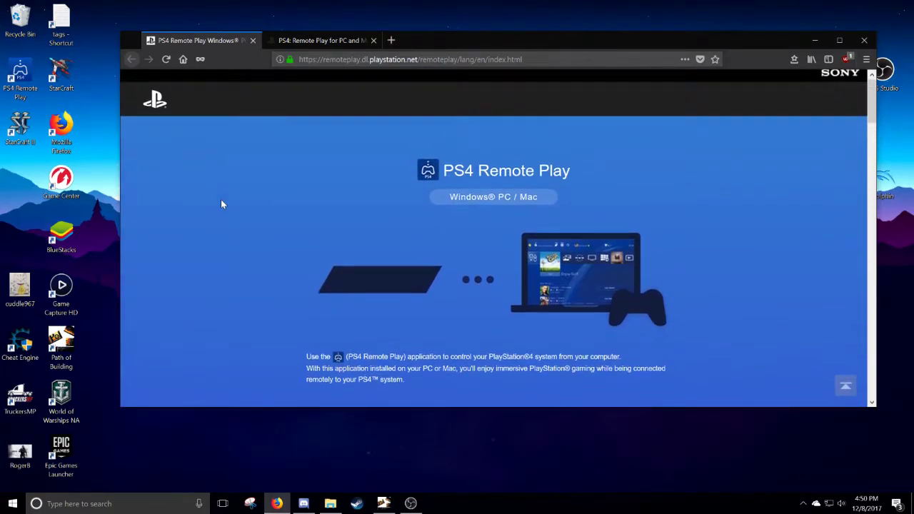
{"action": "scroll", "coordinate": [227, 208], "scroll_direction": "down", "scroll_amount": 3}
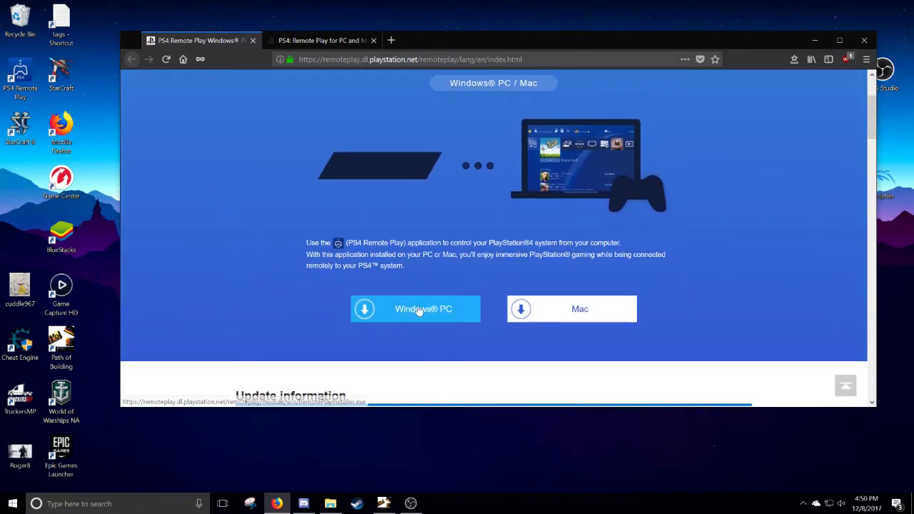
{"action": "scroll", "coordinate": [572, 319], "scroll_direction": "down", "scroll_amount": 10}
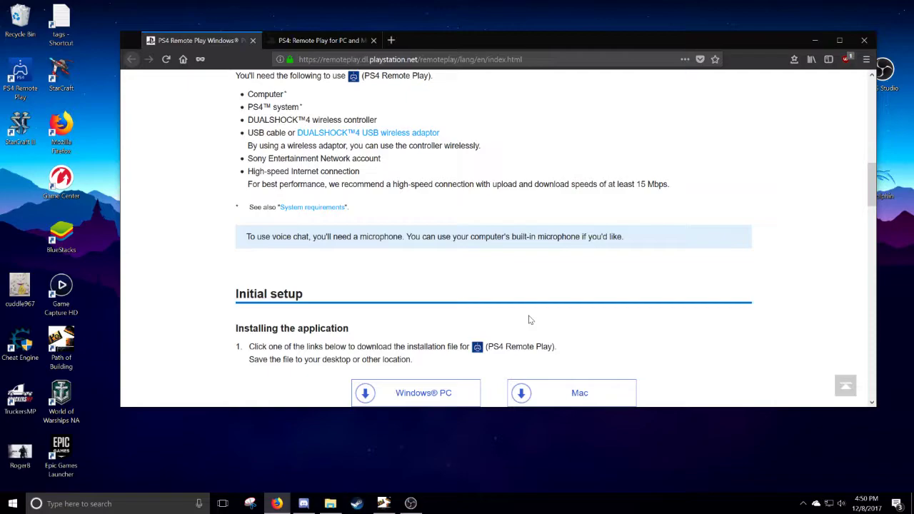
{"action": "scroll", "coordinate": [527, 317], "scroll_direction": "down", "scroll_amount": 15}
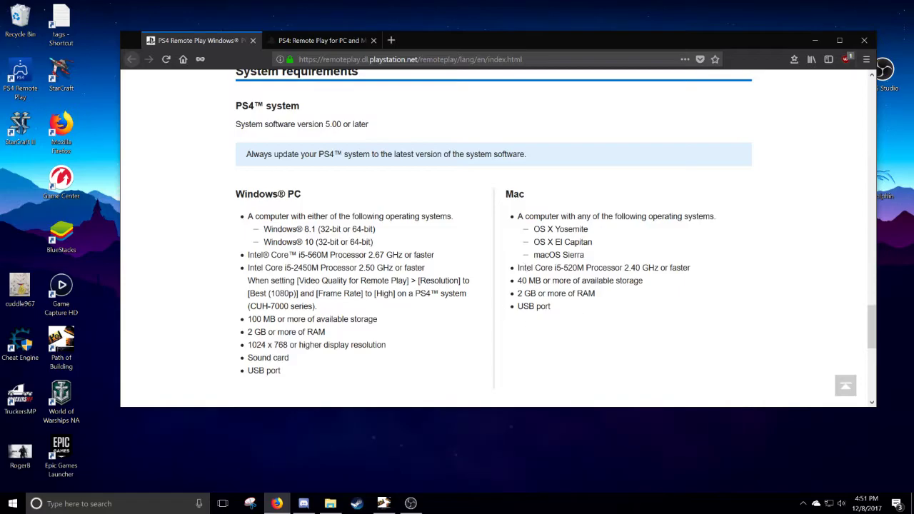
{"action": "scroll", "coordinate": [512, 307], "scroll_direction": "up", "scroll_amount": 4}
{"action": "scroll", "coordinate": [500, 298], "scroll_direction": "down", "scroll_amount": 5}
{"action": "scroll", "coordinate": [506, 301], "scroll_direction": "up", "scroll_amount": 11}
{"action": "scroll", "coordinate": [449, 288], "scroll_direction": "down", "scroll_amount": 10}
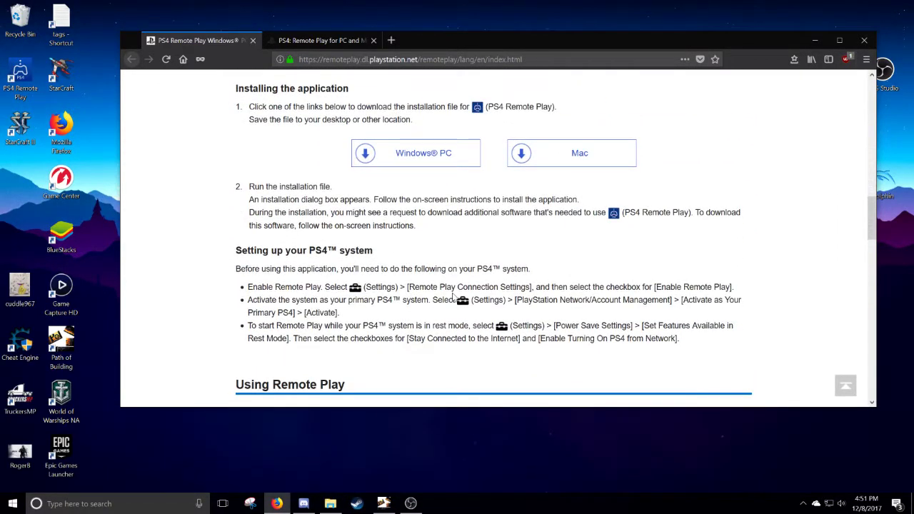
{"action": "scroll", "coordinate": [454, 298], "scroll_direction": "down", "scroll_amount": 4}
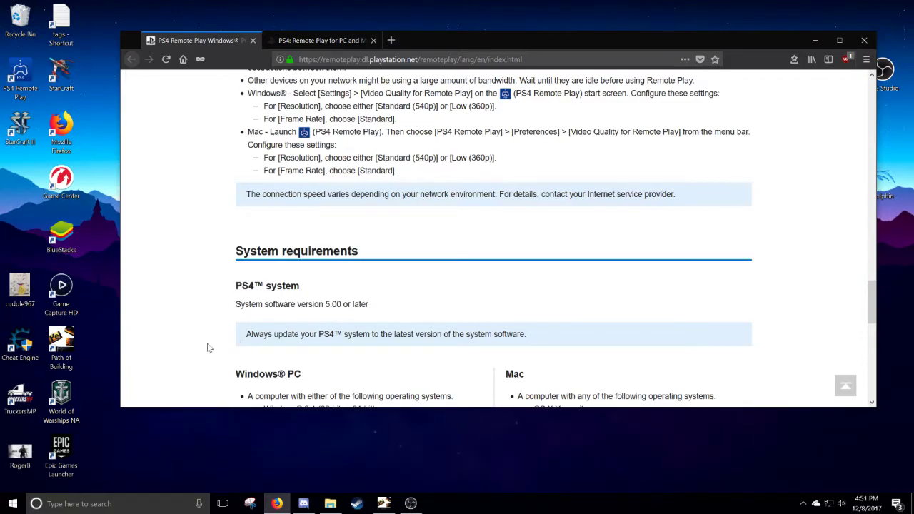
{"action": "scroll", "coordinate": [209, 336], "scroll_direction": "up", "scroll_amount": 8}
{"action": "scroll", "coordinate": [208, 336], "scroll_direction": "up", "scroll_amount": 10}
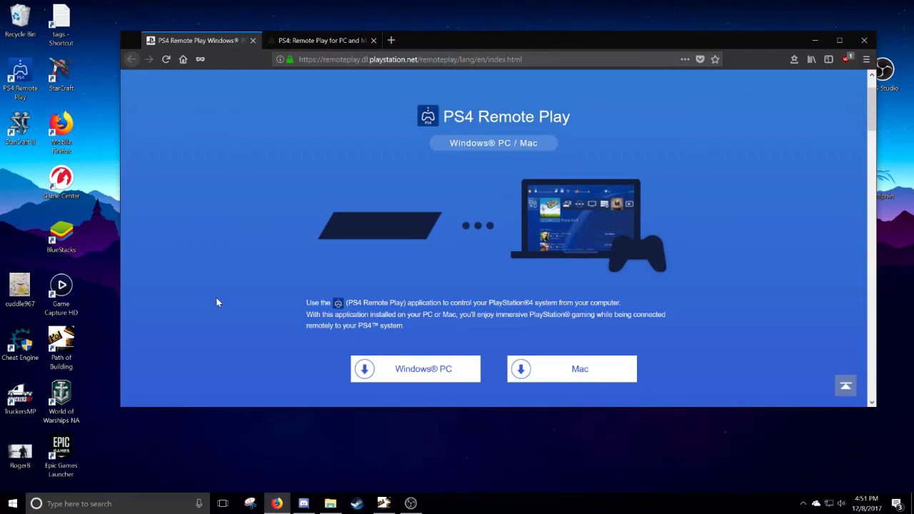
Download the Windows PC installer RemotePlayInstaller.exe and run it.
{"action": "left_click", "coordinate": [379, 367]}
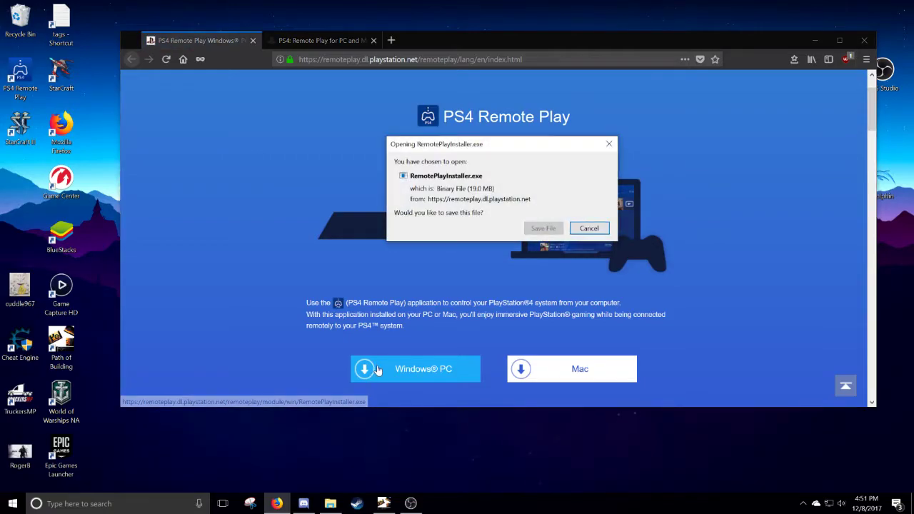
{"action": "left_click", "coordinate": [537, 227]}
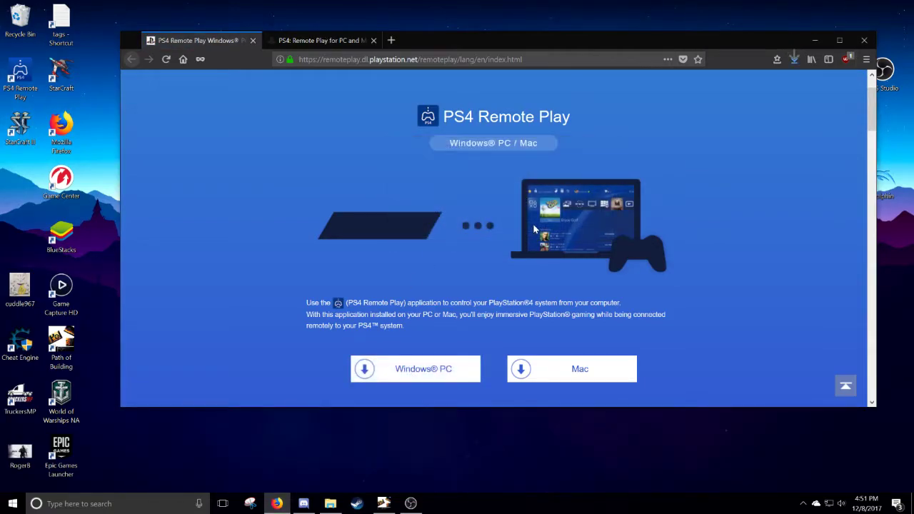
{"action": "left_click", "coordinate": [795, 59]}
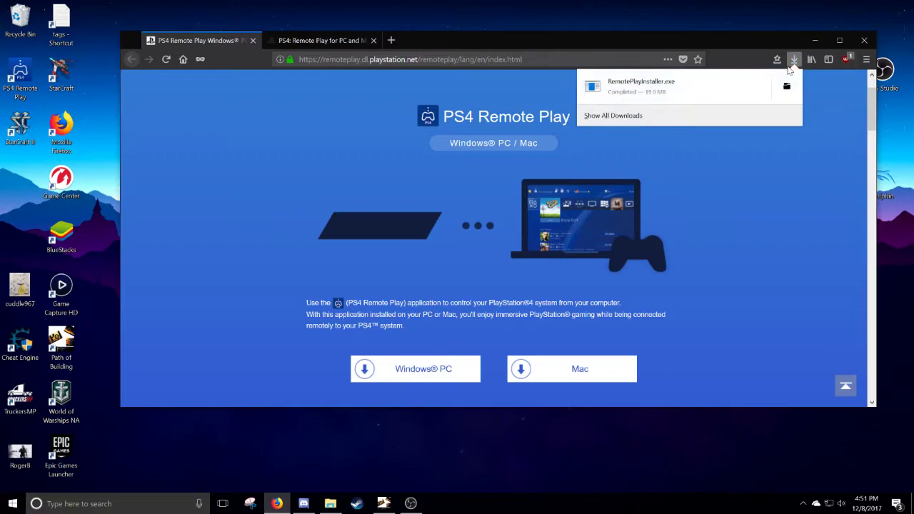
{"action": "left_click", "coordinate": [662, 89]}
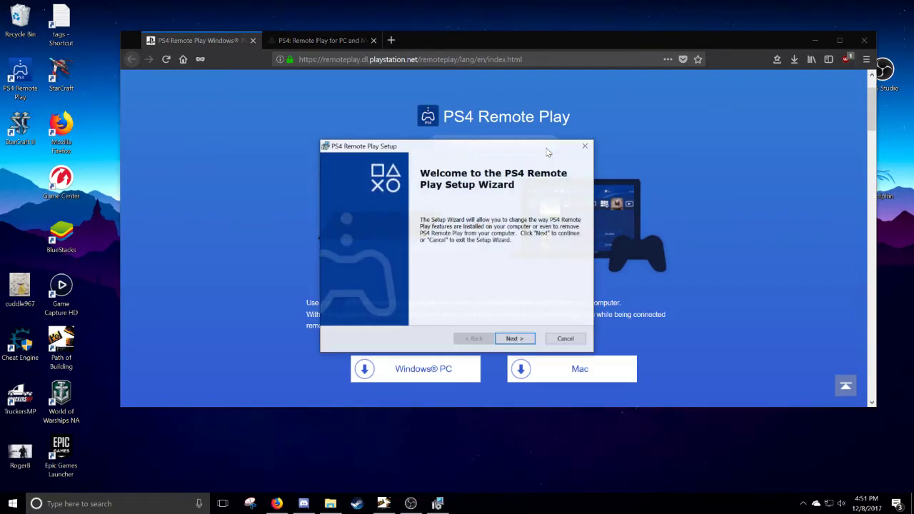
Continue the PS4 Remote Play setup to the Modify, Repair or Remove options, and cancel out of the wizard.
{"action": "left_click", "coordinate": [520, 340]}
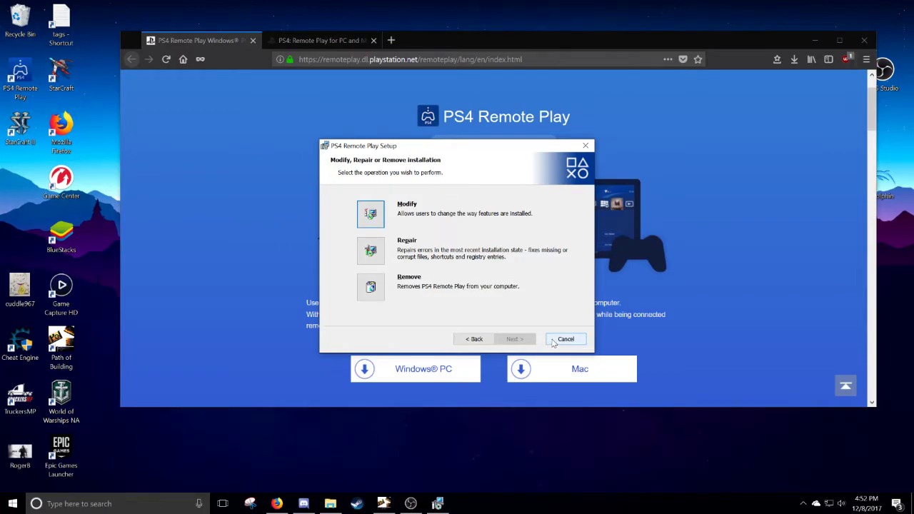
{"action": "left_click", "coordinate": [556, 341]}
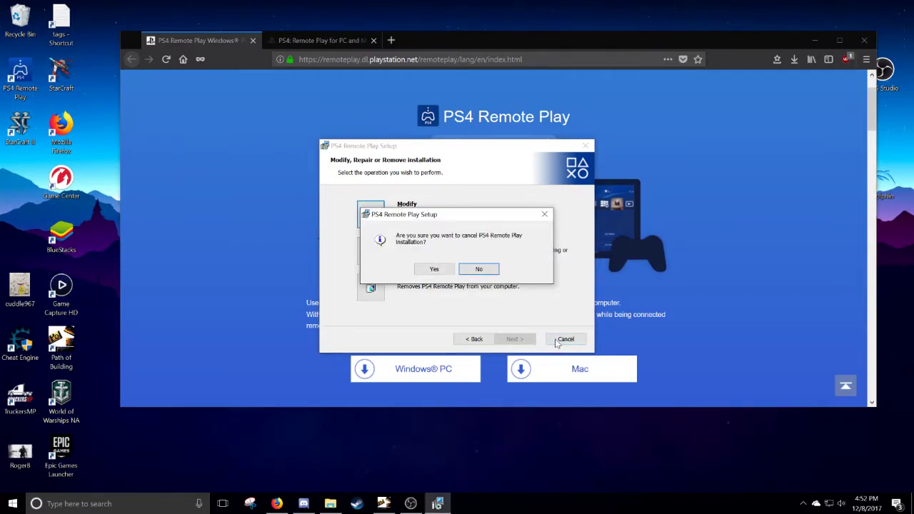
{"action": "left_click", "coordinate": [439, 268]}
{"action": "left_click", "coordinate": [515, 338]}
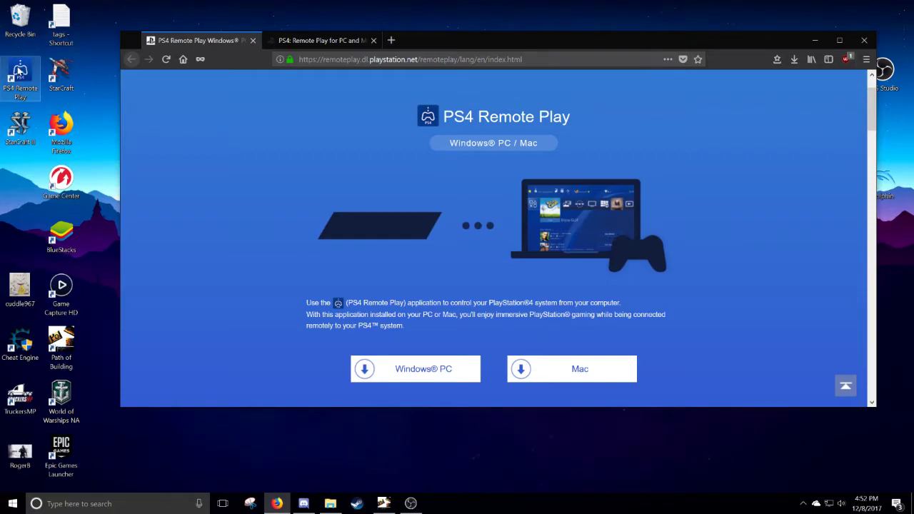
Switch to the PS4 Remote Play app from the desktop and display the console stream in full screen.
{"action": "left_click", "coordinate": [815, 40]}
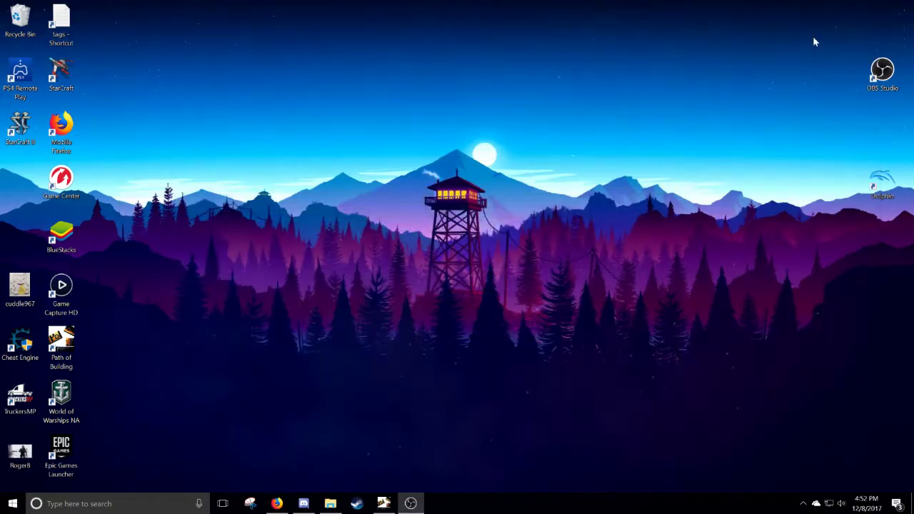
{"action": "double_click", "coordinate": [20, 73]}
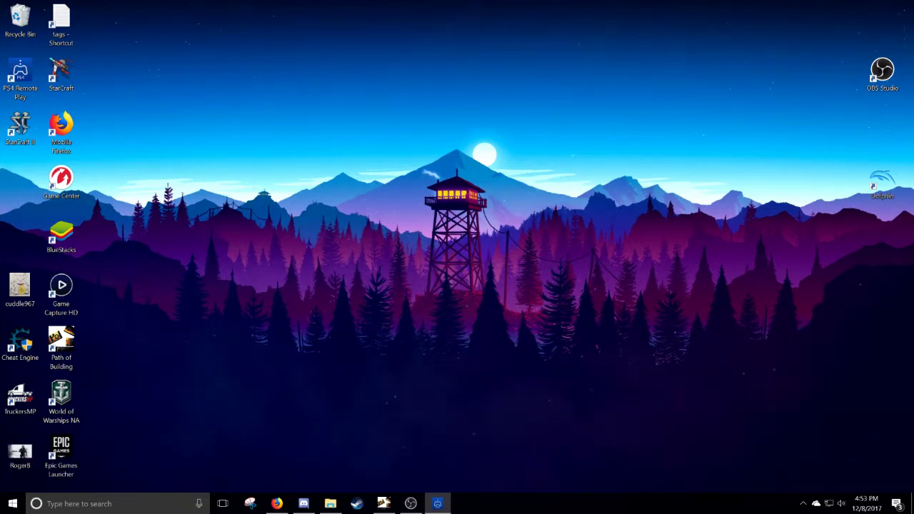
{"action": "left_click_drag", "start_coordinate": [42, 143], "coordinate": [493, 122]}
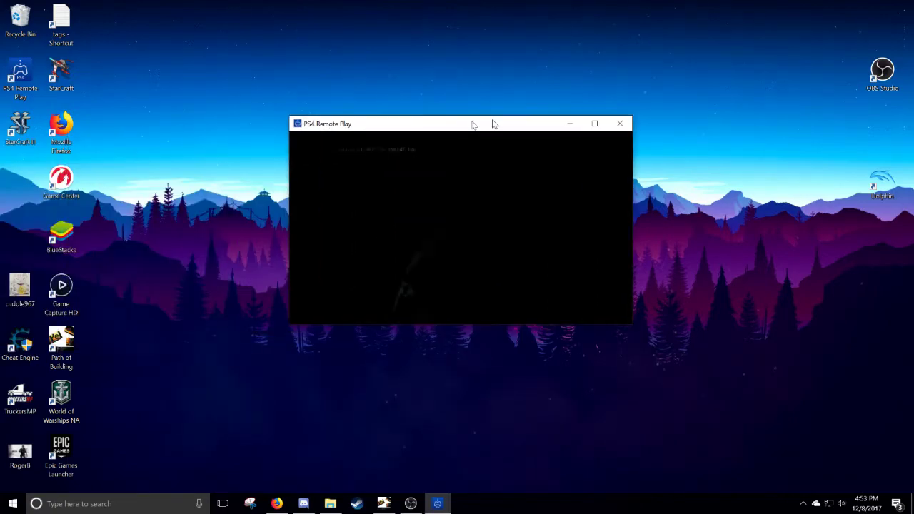
{"action": "left_click_drag", "start_coordinate": [471, 126], "coordinate": [498, 123]}
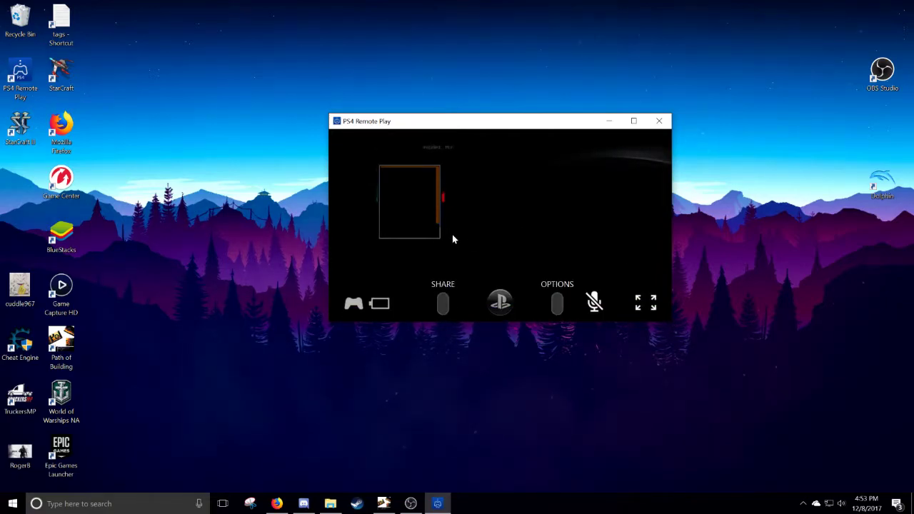
{"action": "left_click", "coordinate": [645, 306]}
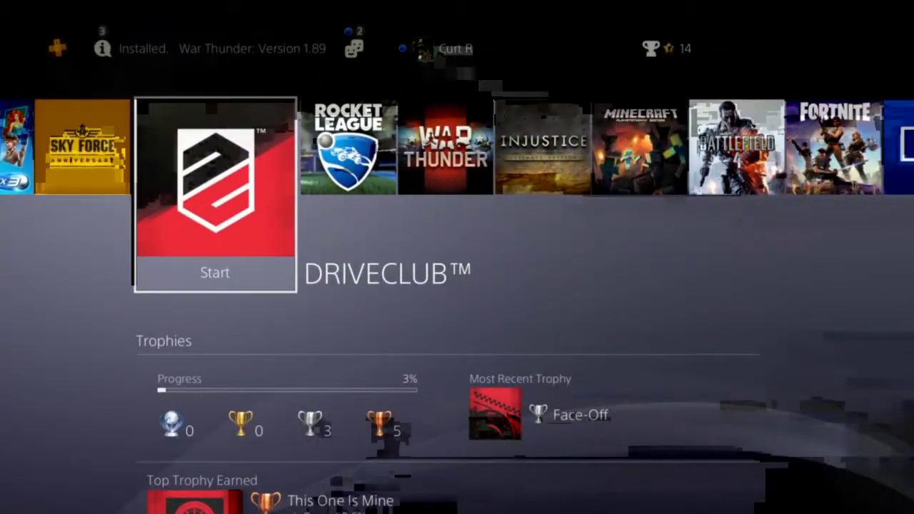
Browse the row of games and apps on the PS4 home screen.
{"action": "key", "text": "Right"}
{"action": "key", "text": "Left"}
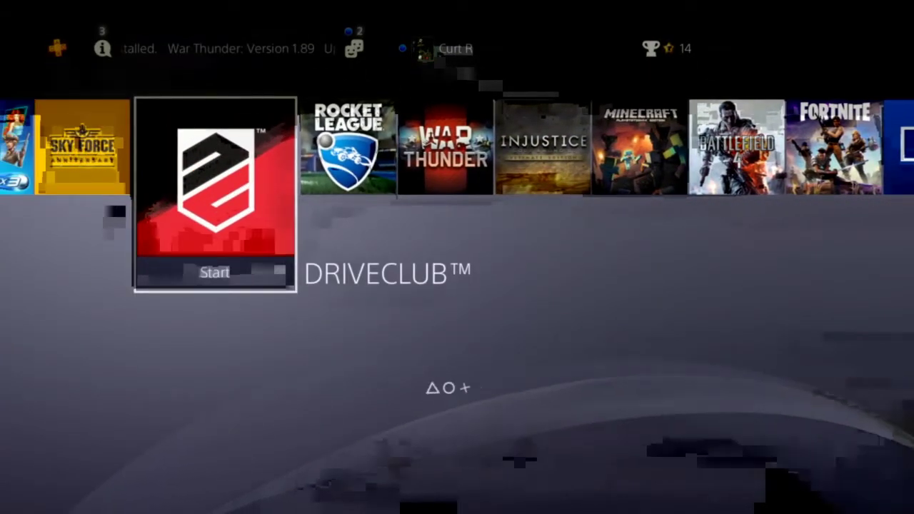
{"action": "key", "text": "Right"}
{"action": "key", "text": "Right"}
{"action": "key", "text": "Right"}
{"action": "key", "text": "Right"}
{"action": "key", "text": "Right"}
{"action": "key", "text": "Right"}
{"action": "key", "text": "Right"}
{"action": "key", "text": "Right"}
{"action": "key", "text": "Right"}
{"action": "key", "text": "Right"}
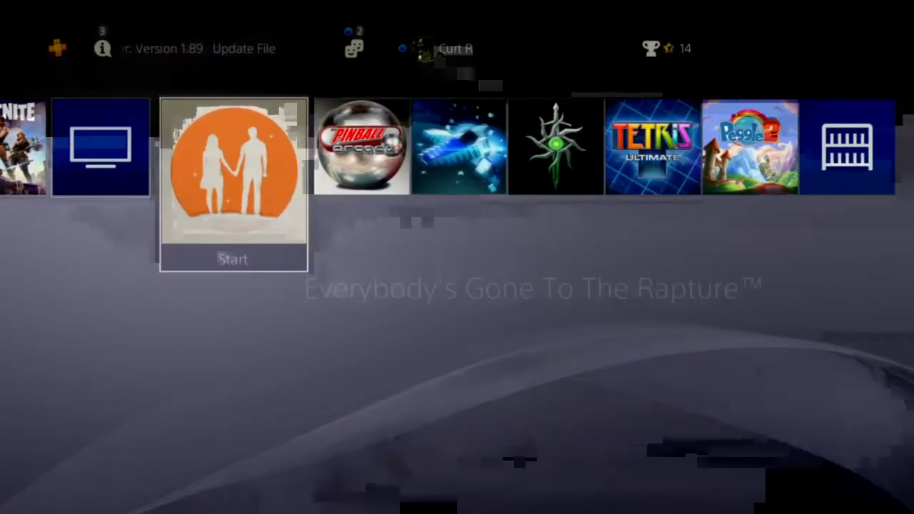
{"action": "key", "text": "Right"}
{"action": "key", "text": "Left"}
{"action": "key", "text": "Left"}
{"action": "key", "text": "Left"}
{"action": "key", "text": "Left"}
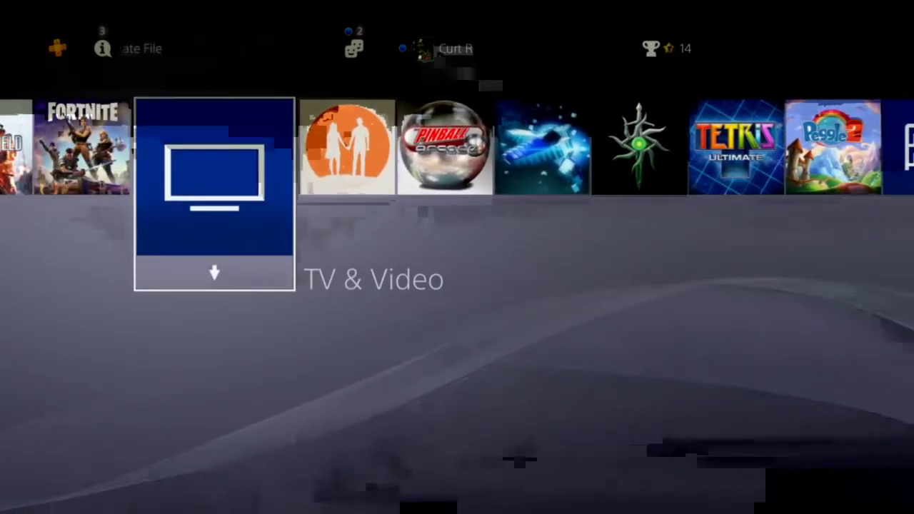
Start Pinball FX3 from the PS4 home screen and continue to its main menu.
{"action": "key", "text": "Left"}
{"action": "key", "text": "Left"}
{"action": "key", "text": "Left"}
{"action": "key", "text": "Left"}
{"action": "key", "text": "Left"}
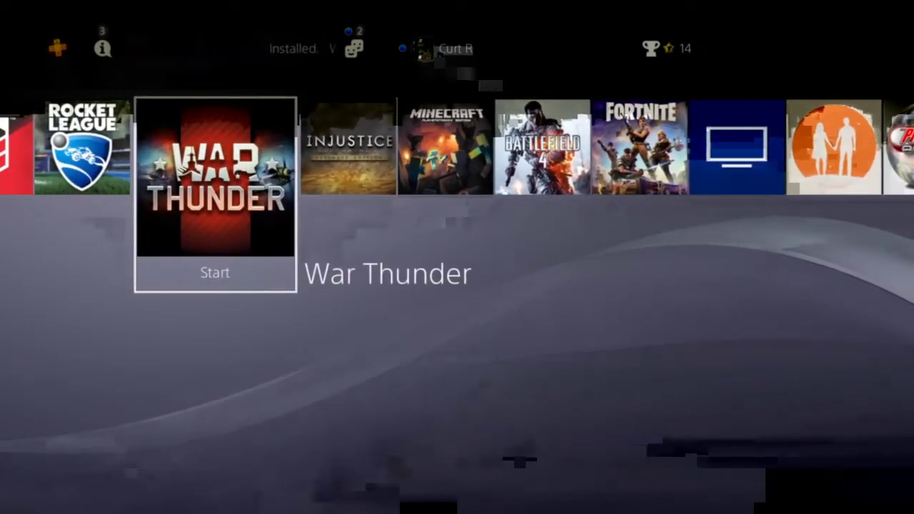
{"action": "key", "text": "Left"}
{"action": "key", "text": "Left"}
{"action": "key", "text": "Left"}
{"action": "key", "text": "Left"}
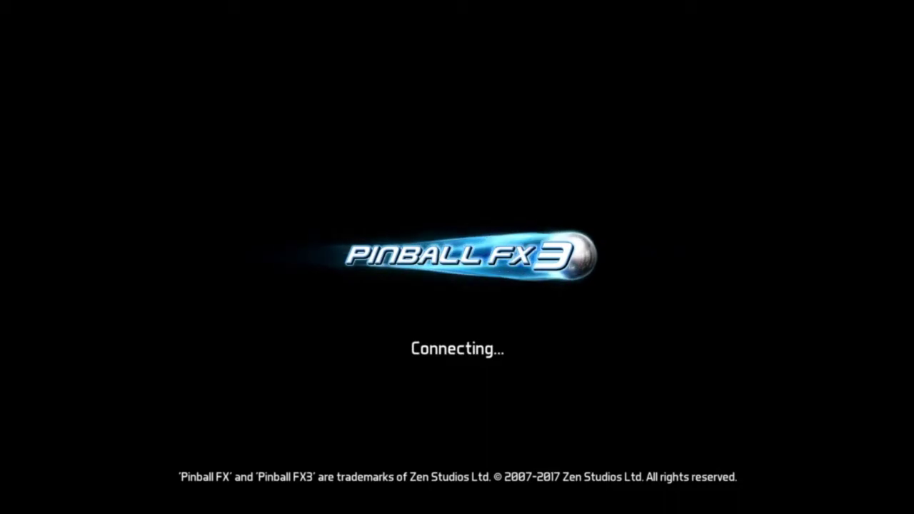
{"action": "key", "text": "Return"}
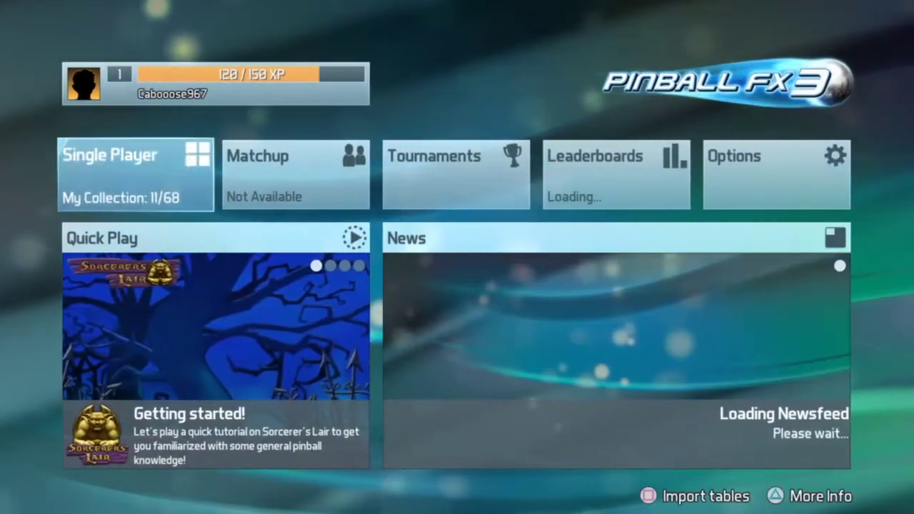
Start a Single Player game on the Epic Quest table from the Zen Studios collection.
{"action": "key", "text": "Right"}
{"action": "key", "text": "Left"}
{"action": "key", "text": "Return"}
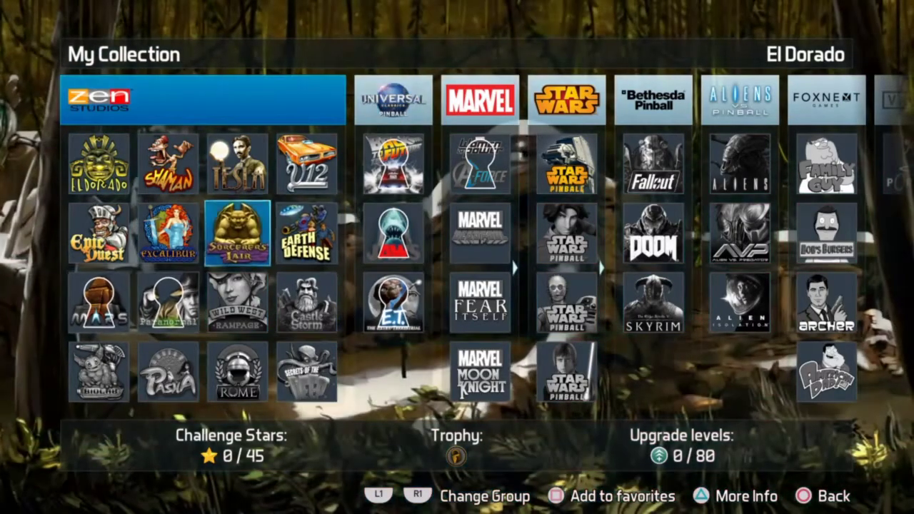
{"action": "key", "text": "Left"}
{"action": "key", "text": "Left"}
{"action": "key", "text": "Return"}
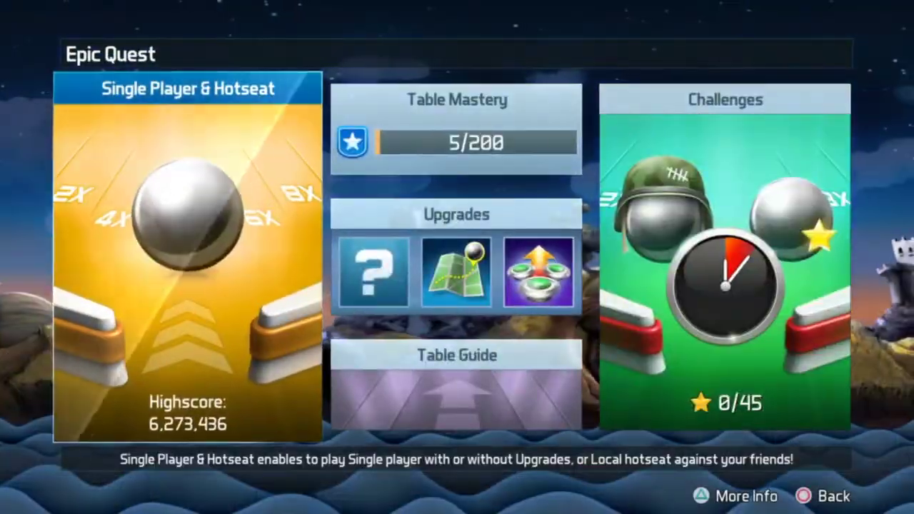
{"action": "key", "text": "Return"}
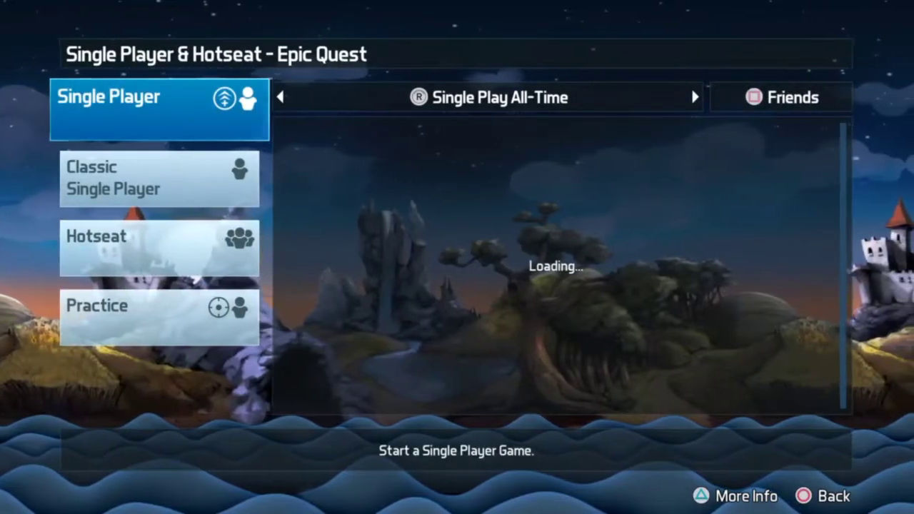
{"action": "key", "text": "Return"}
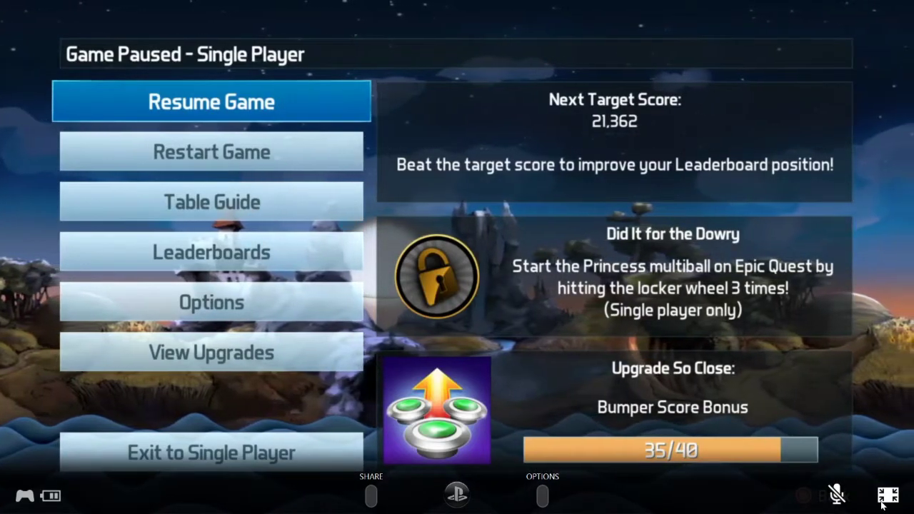
Return Remote Play to windowed mode and go back to the PS4 home screen with Pinball FX3 highlighted.
{"action": "double_click", "coordinate": [680, 481]}
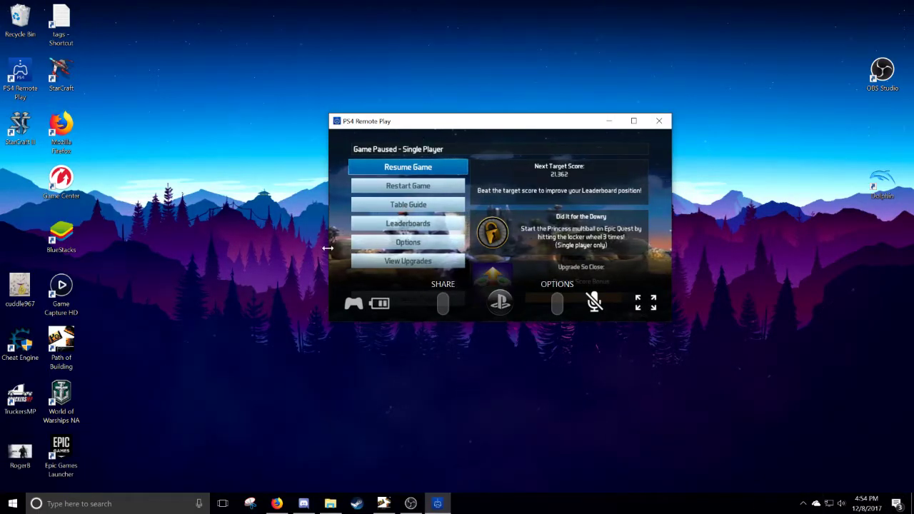
{"action": "left_click", "coordinate": [501, 303]}
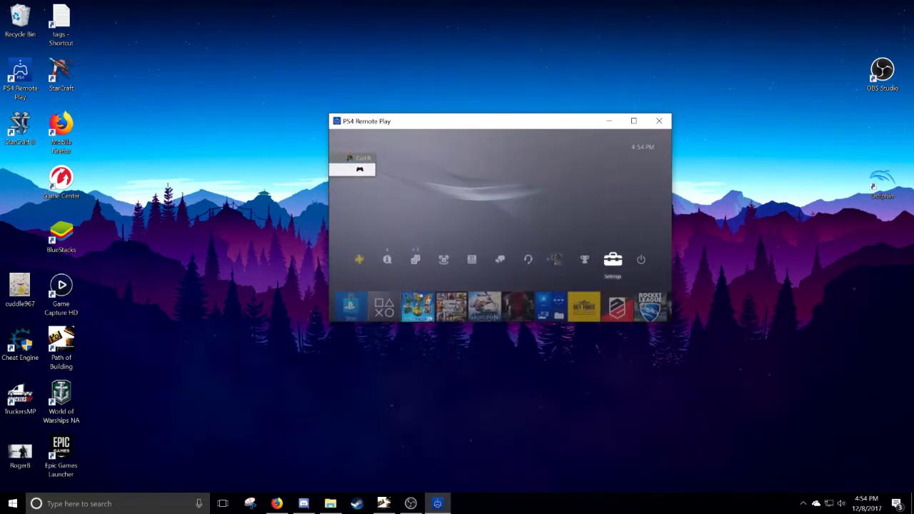
{"action": "key", "text": "Right"}
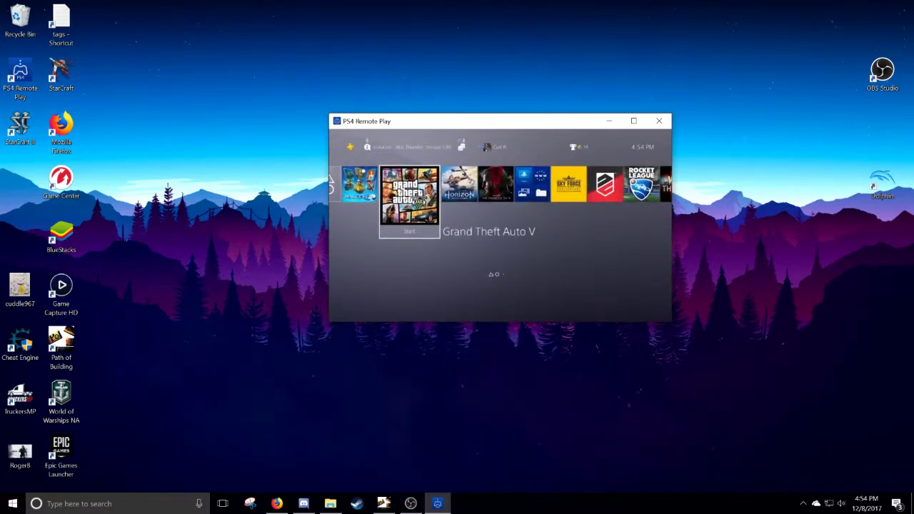
{"action": "key", "text": "Left"}
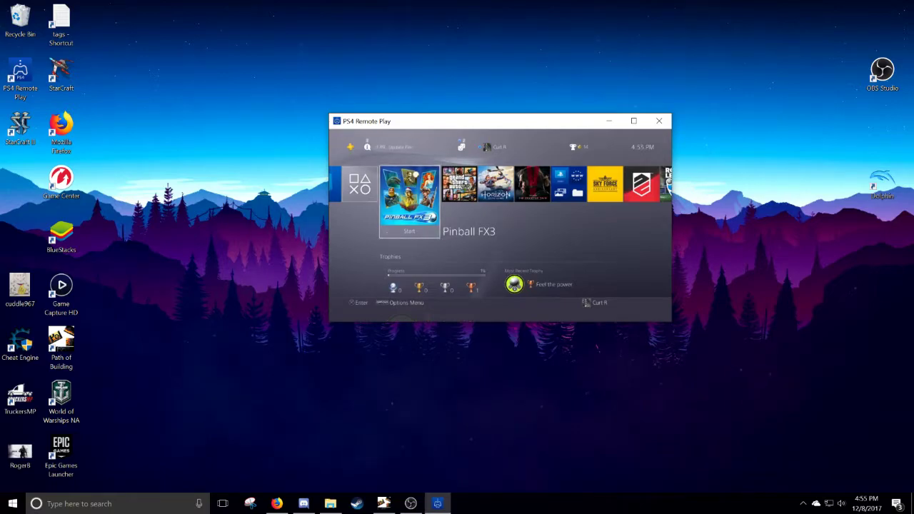
{"action": "mouse_move", "coordinate": [476, 196]}
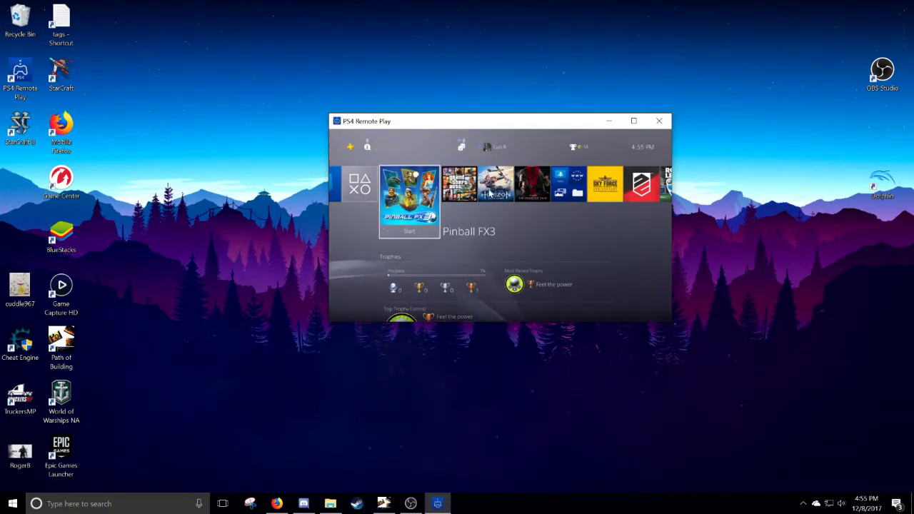
Switch the PS4 microphone input to the microphone on the Remote Play device.
{"action": "mouse_move", "coordinate": [465, 227]}
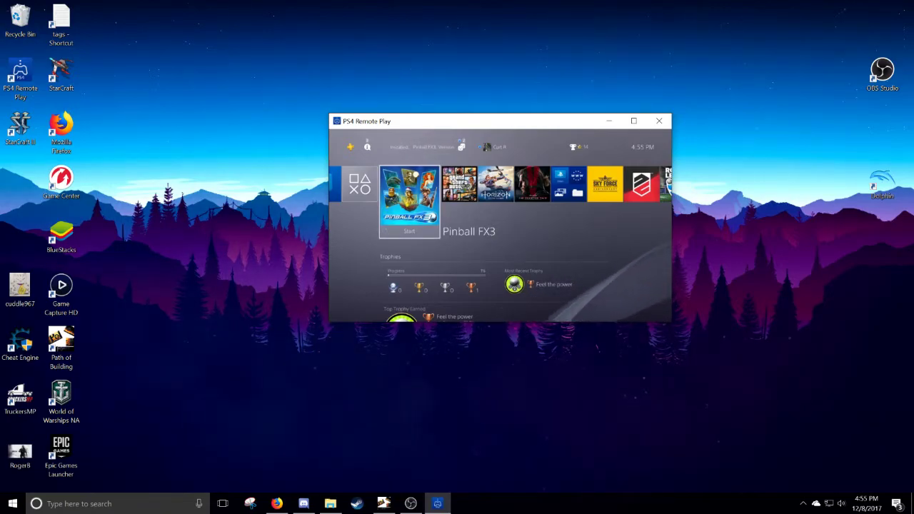
{"action": "mouse_move", "coordinate": [594, 318]}
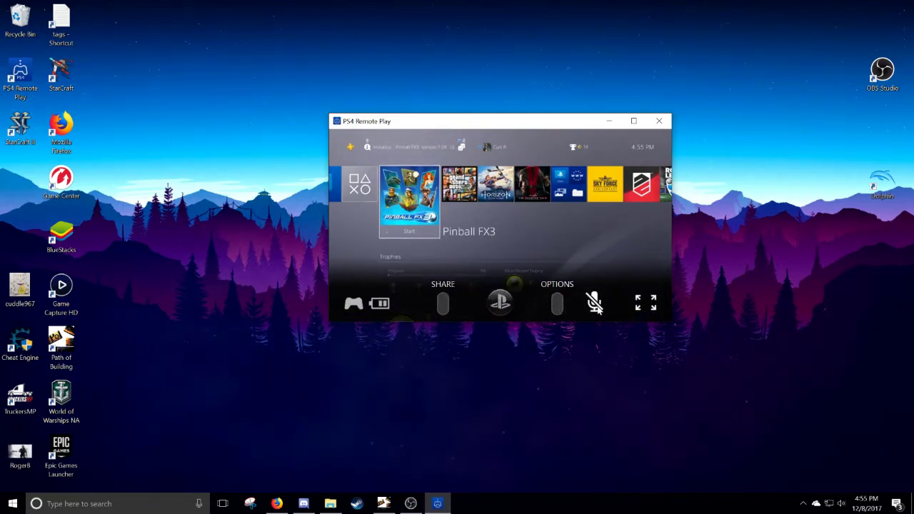
{"action": "left_click", "coordinate": [595, 304]}
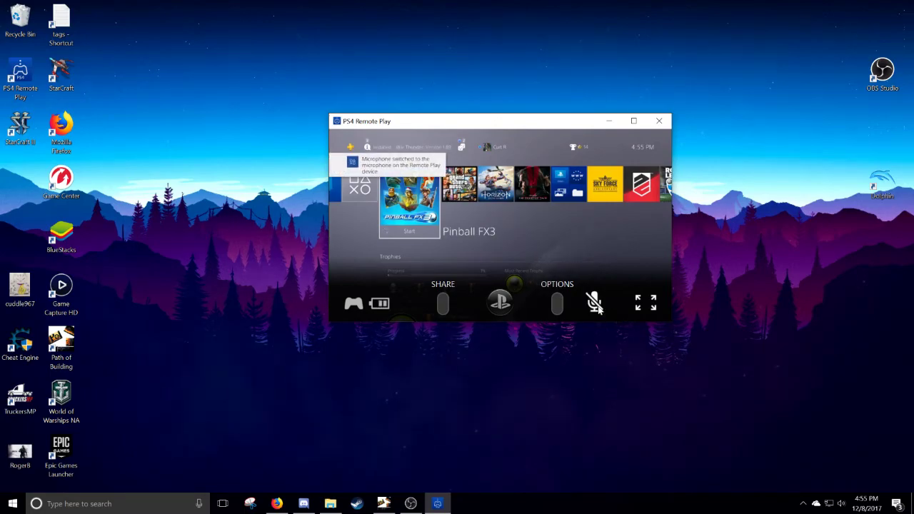
View the PS4 Share menu with its video clip, screenshot and Share Play options, and return to the home screen.
{"action": "left_click", "coordinate": [443, 304]}
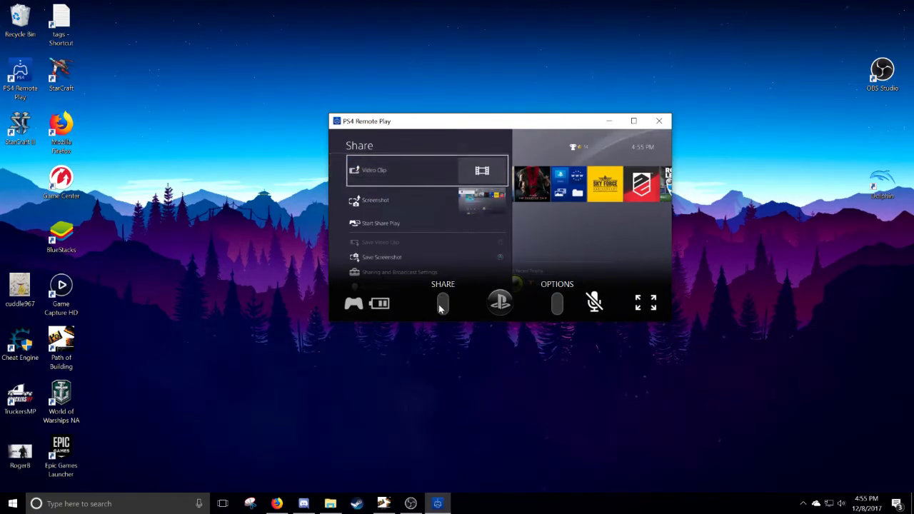
{"action": "key", "text": "Escape"}
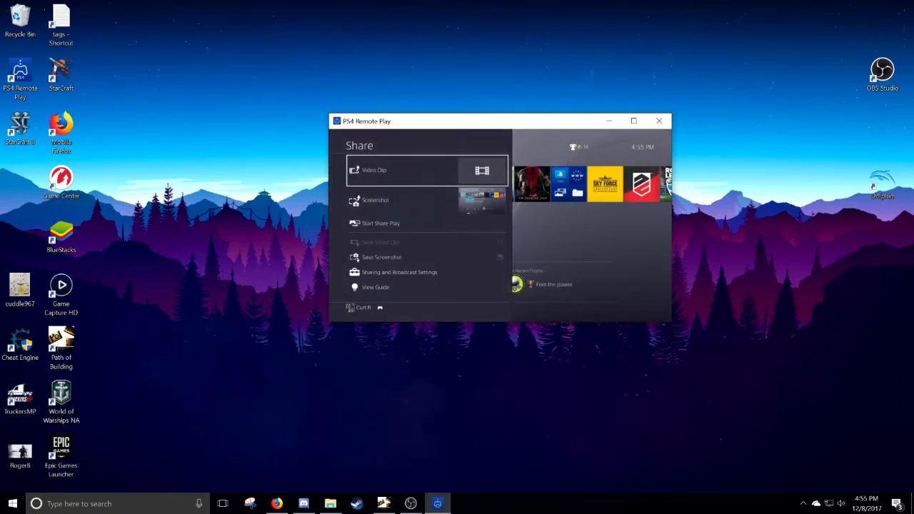
{"action": "key", "text": "Escape"}
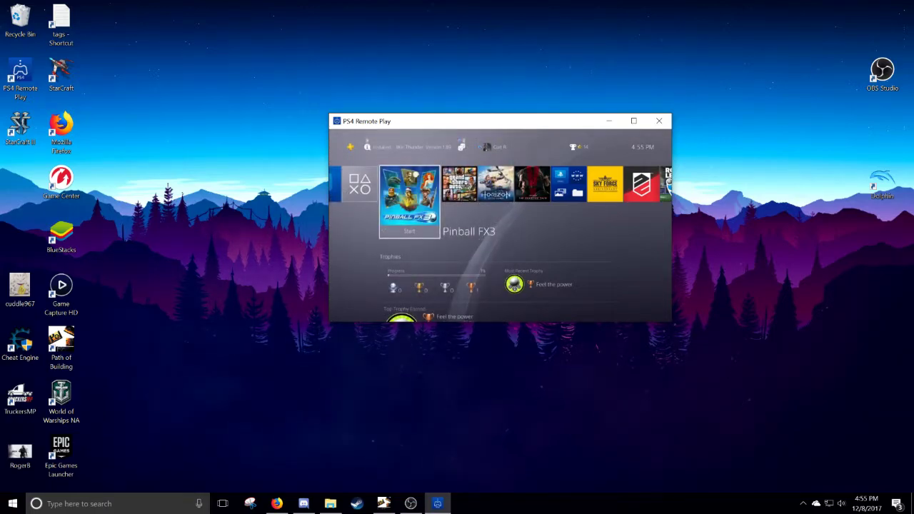
{"action": "mouse_move", "coordinate": [526, 211]}
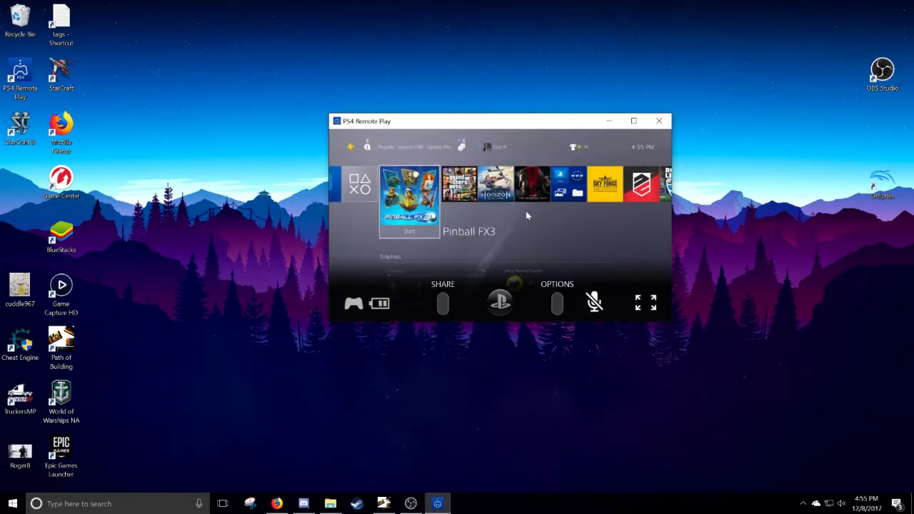